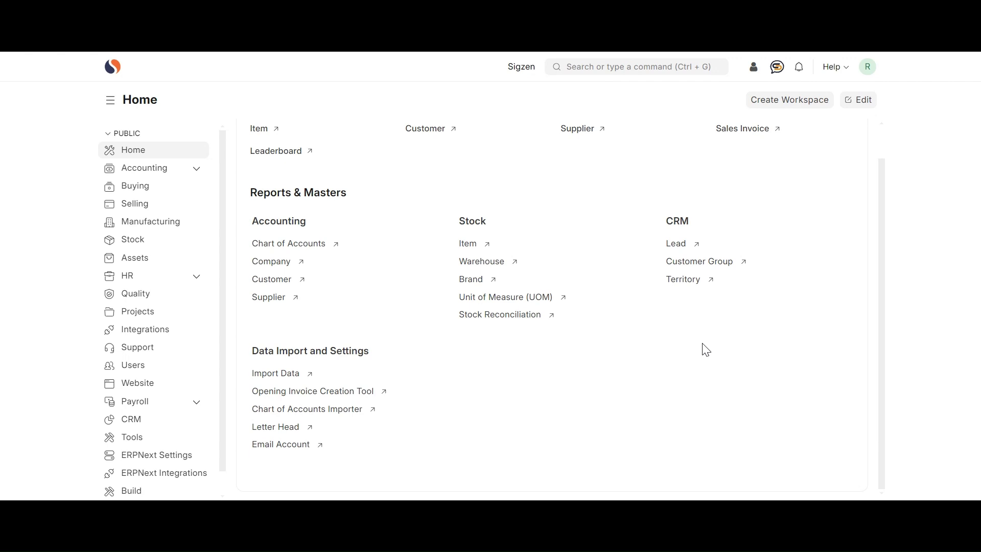
- Search for "production", open the Production Plan list and start a new production plan
click(618, 71)
text(p)
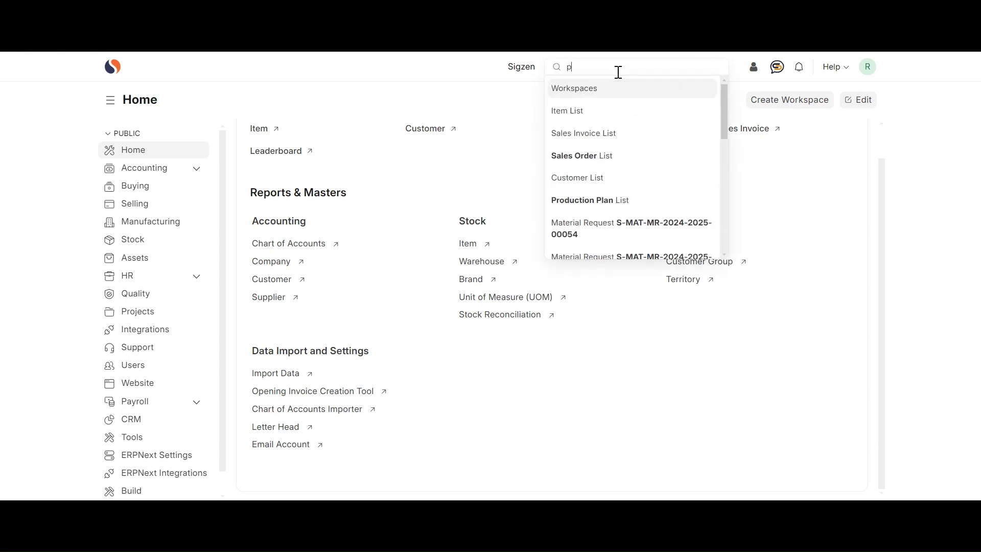
text(roduction)
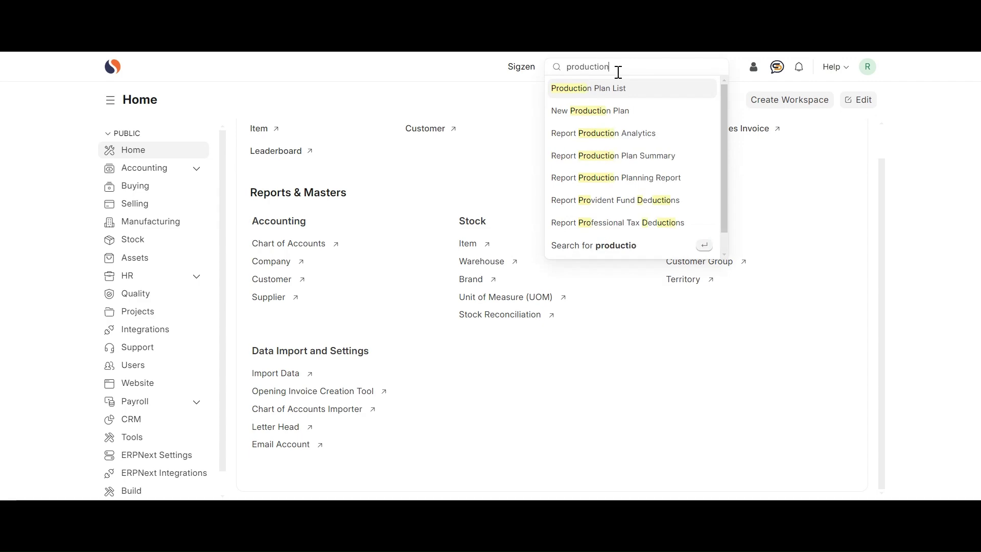
click(618, 92)
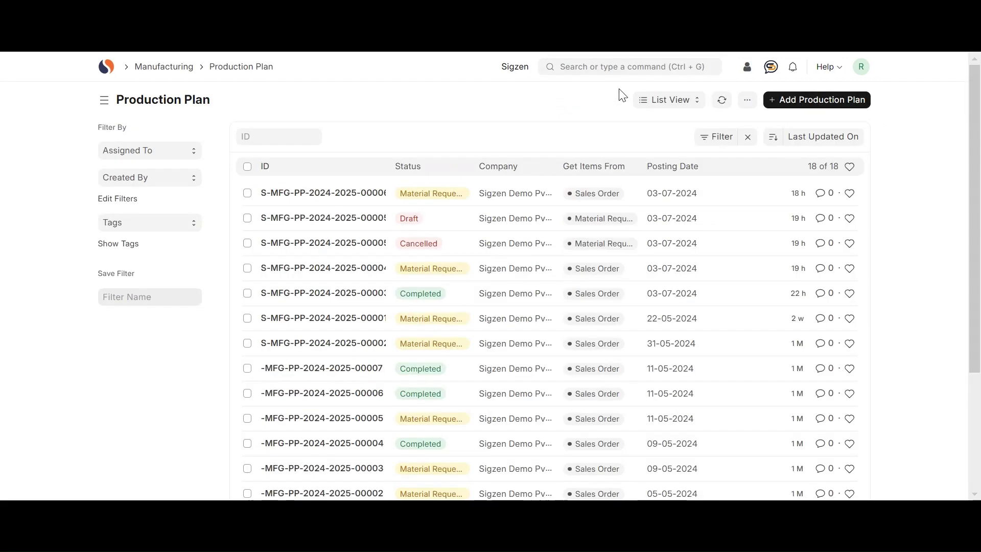
scroll(580, 291, down, 3)
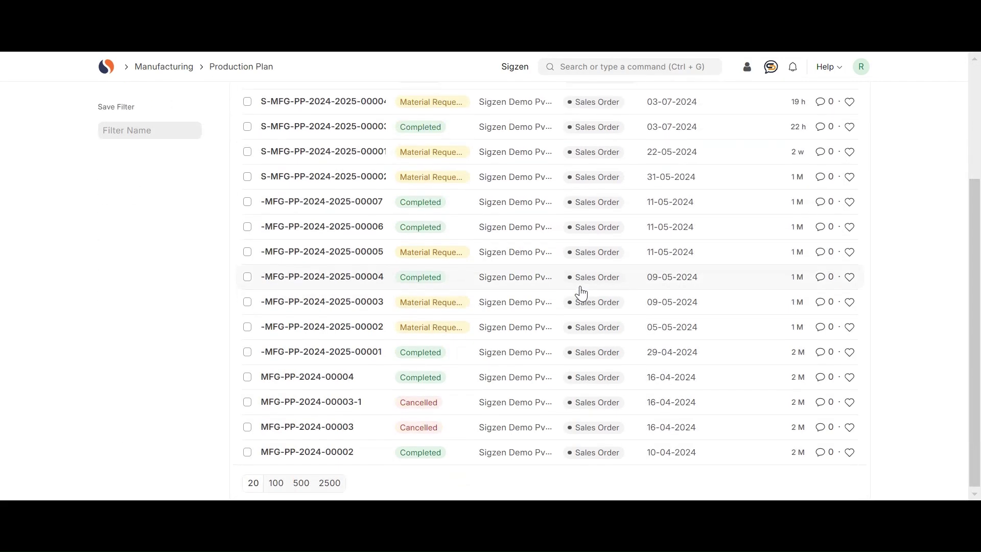
scroll(581, 293, up, 3)
click(836, 100)
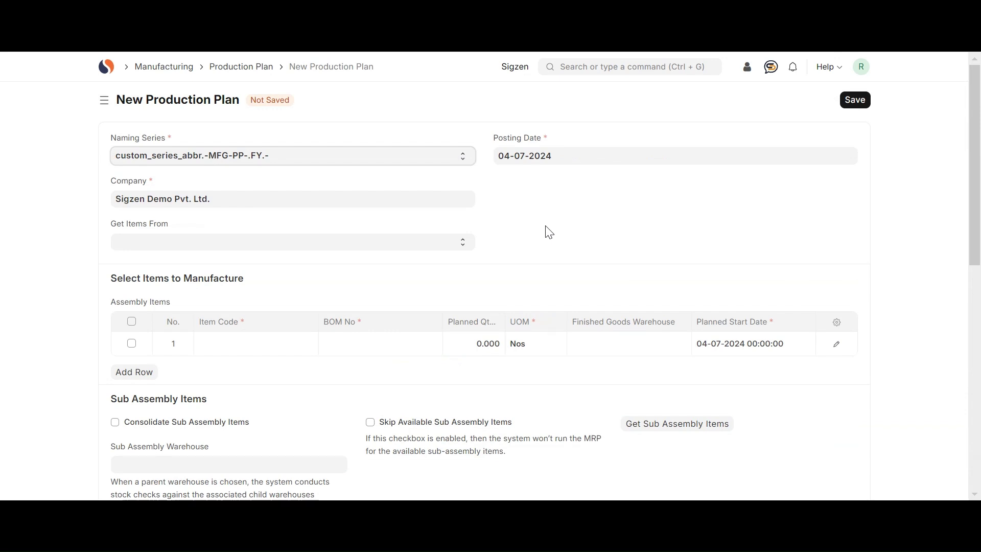
- Set the plan to get items from Sales Order and filter by the Oppo Mobile item, STO-ITEM-2024-00091
click(420, 237)
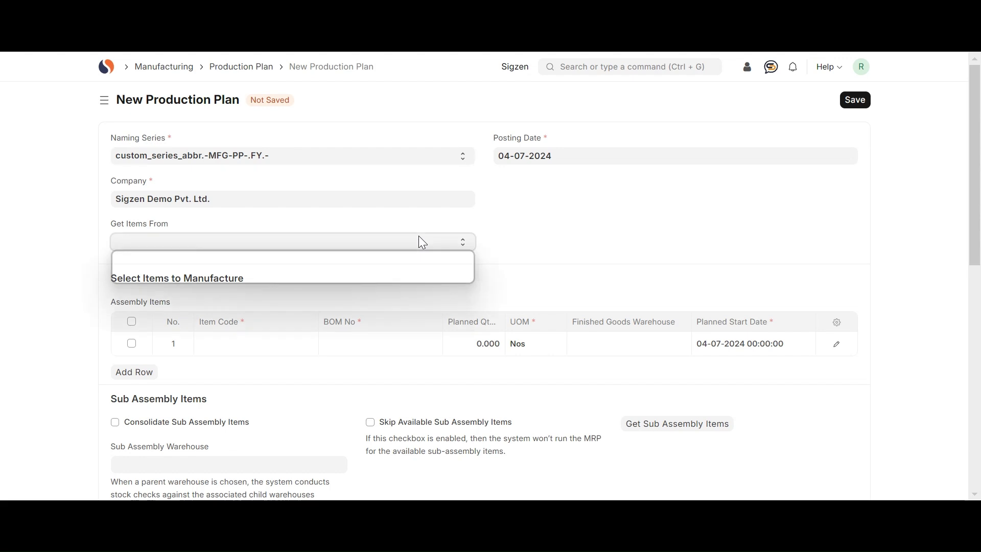
click(433, 270)
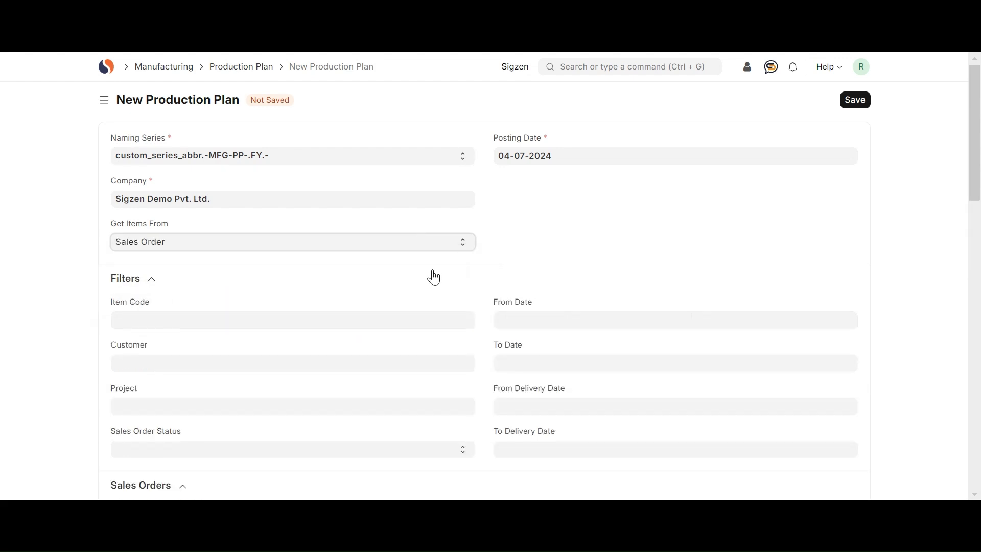
click(434, 316)
text(oppo mo)
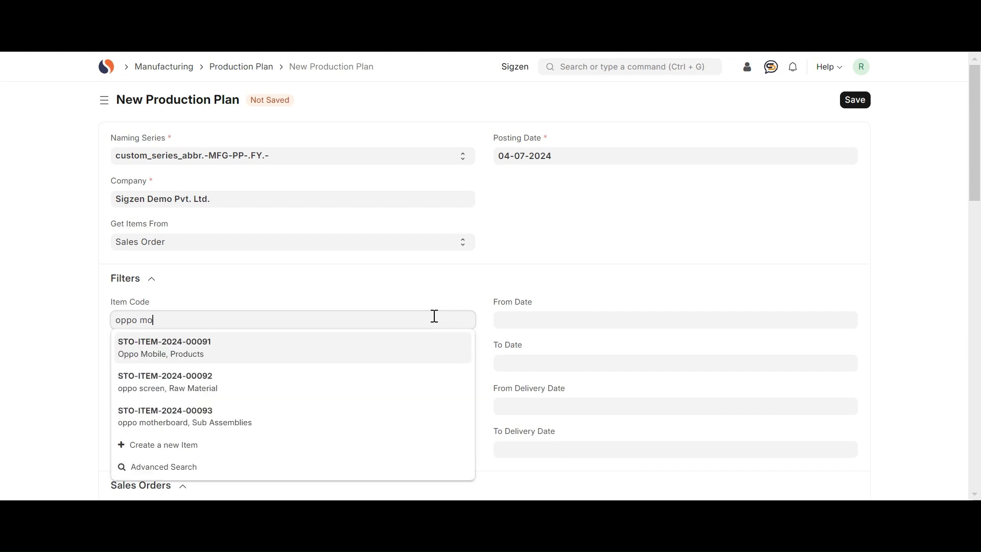
click(297, 342)
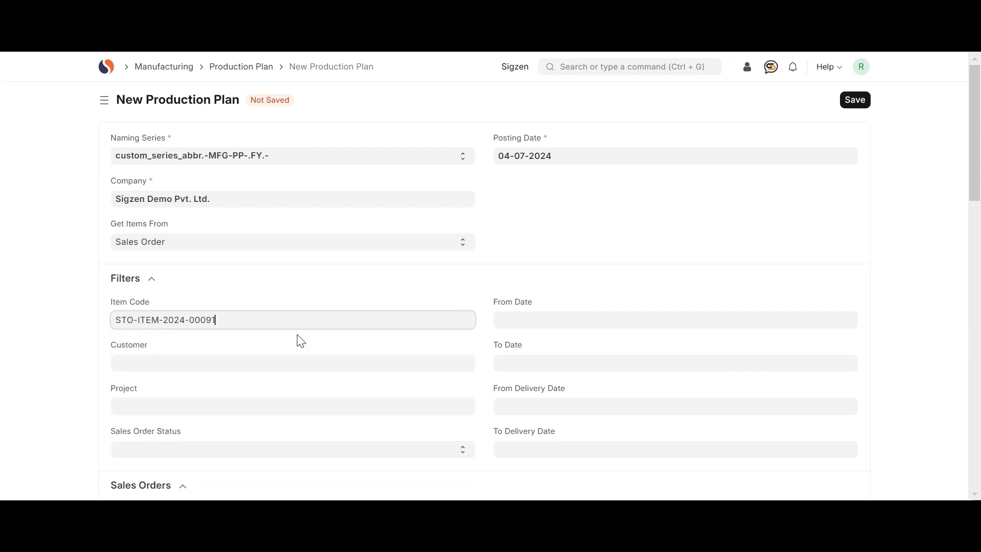
- Fetch the matching sales orders and load their finished goods into the assembly items to manufacture
scroll(276, 341, down, 3)
click(153, 349)
scroll(153, 354, down, 4)
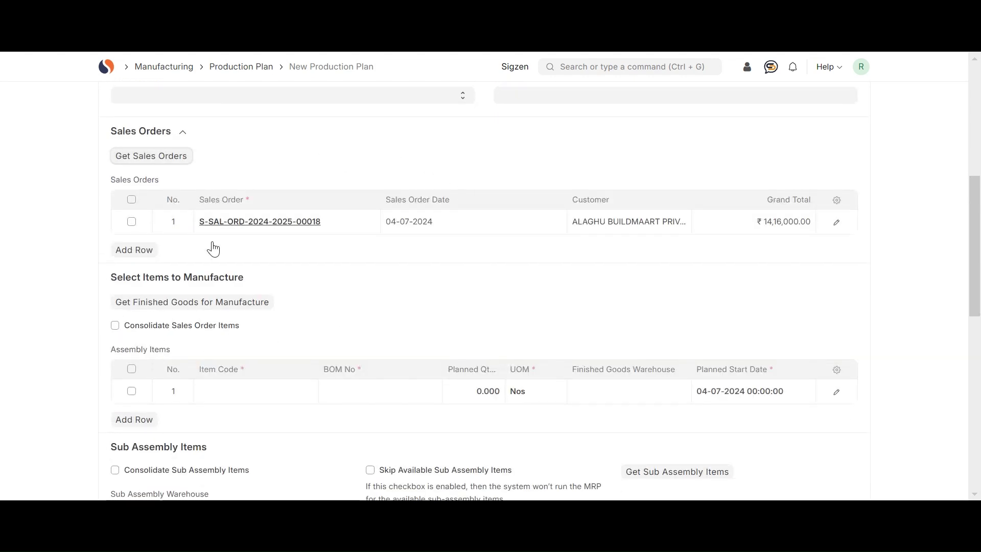
click(202, 307)
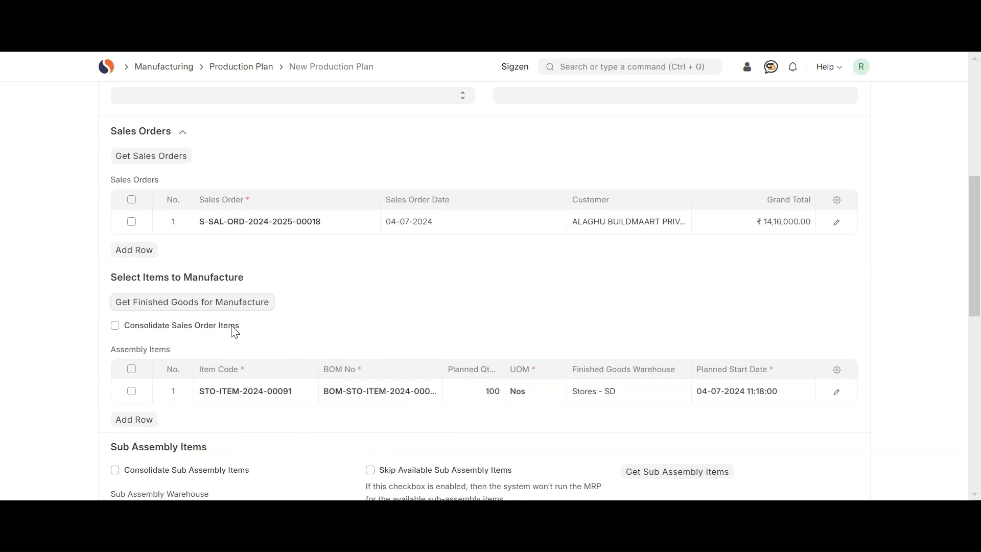
- Fetch the sub-assembly items needed for the assembly item into the production plan
scroll(234, 332, down, 3)
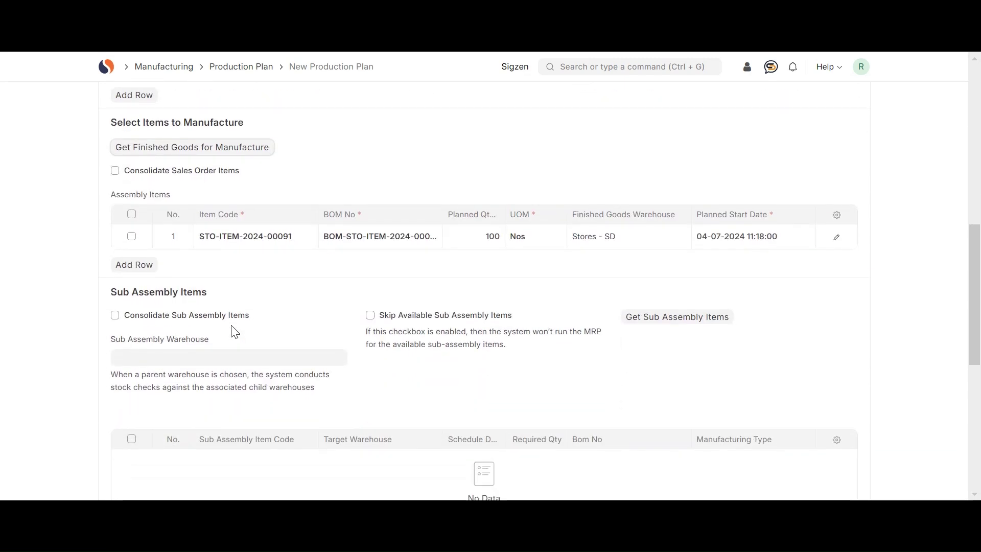
click(633, 320)
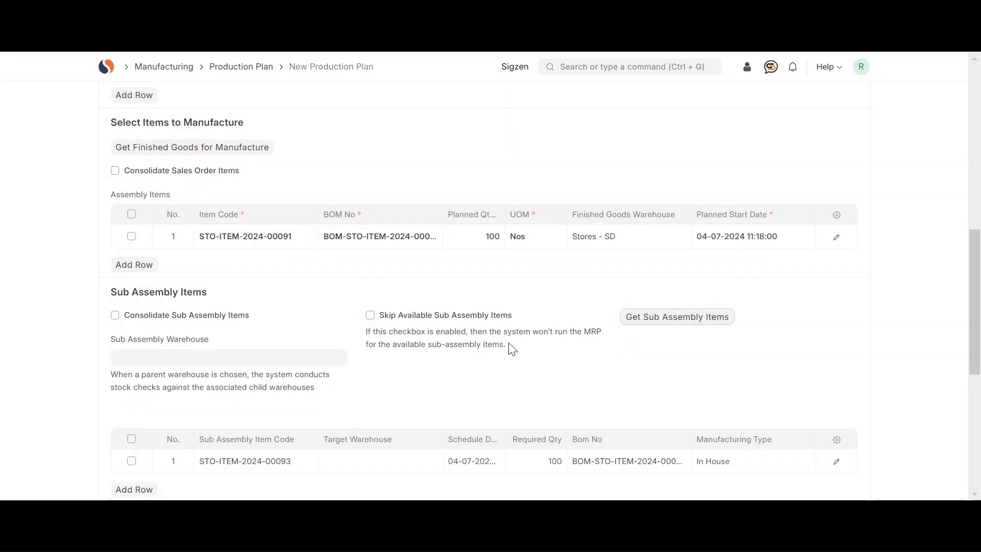
scroll(505, 342, down, 1)
scroll(505, 342, down, 1)
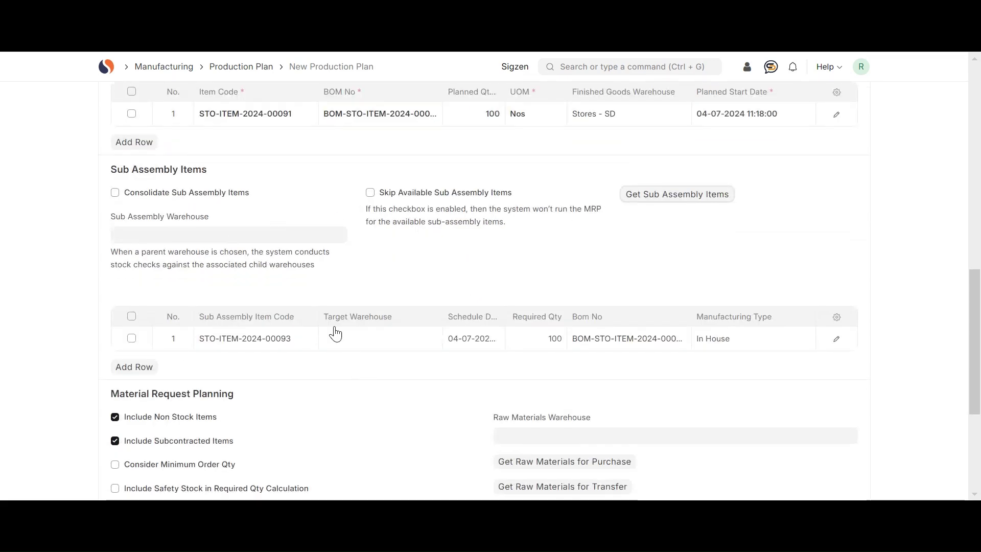
- Set the raw materials warehouse to Finished Goods - SD under Material Request Planning
scroll(498, 317, down, 3)
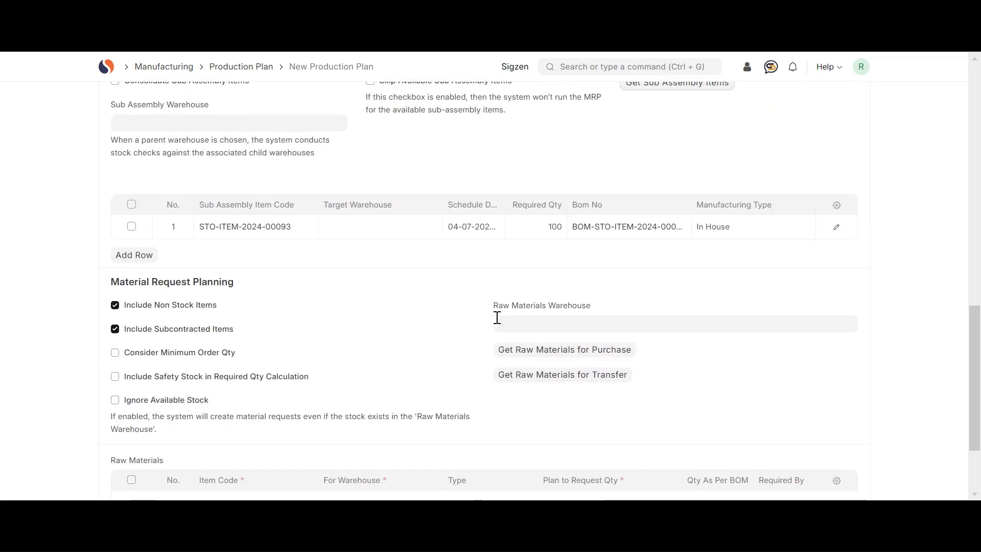
click(534, 277)
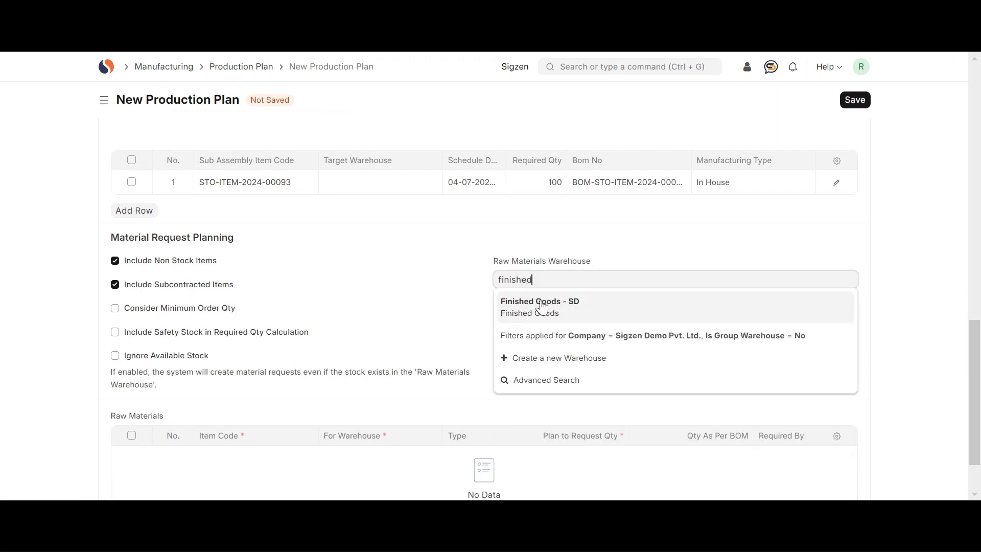
click(543, 307)
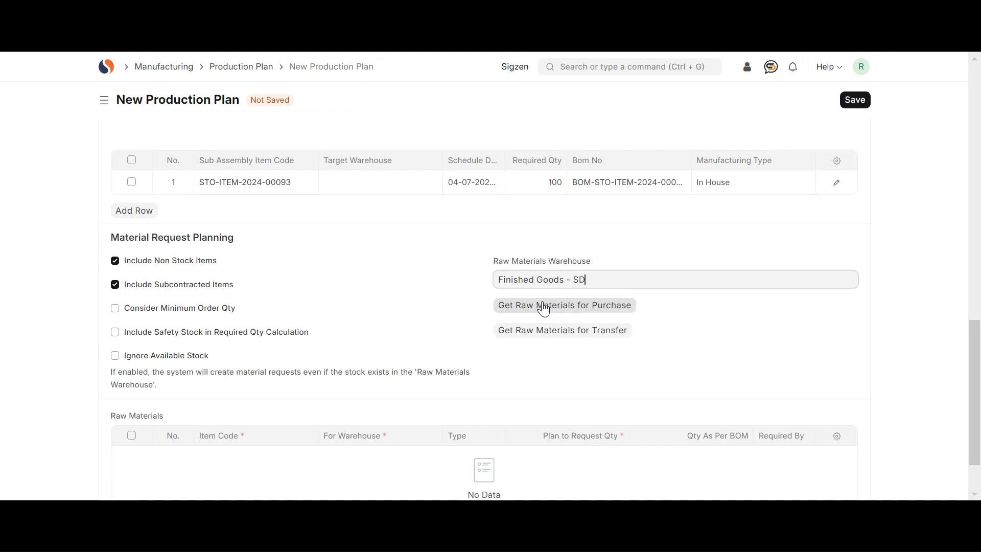
- Get raw materials for transfer from All Warehouses - SD and replace them with raw materials for purchase
click(559, 338)
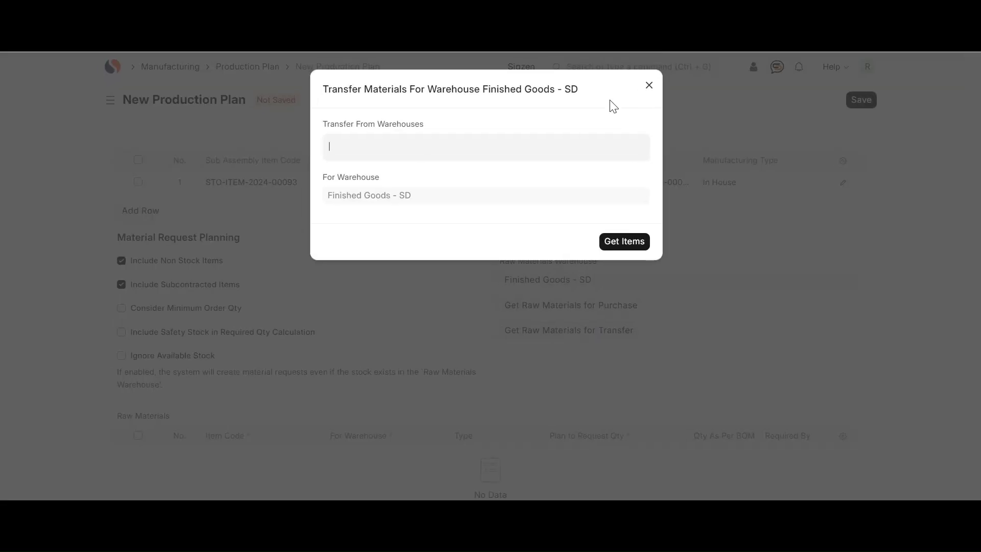
click(587, 151)
click(585, 179)
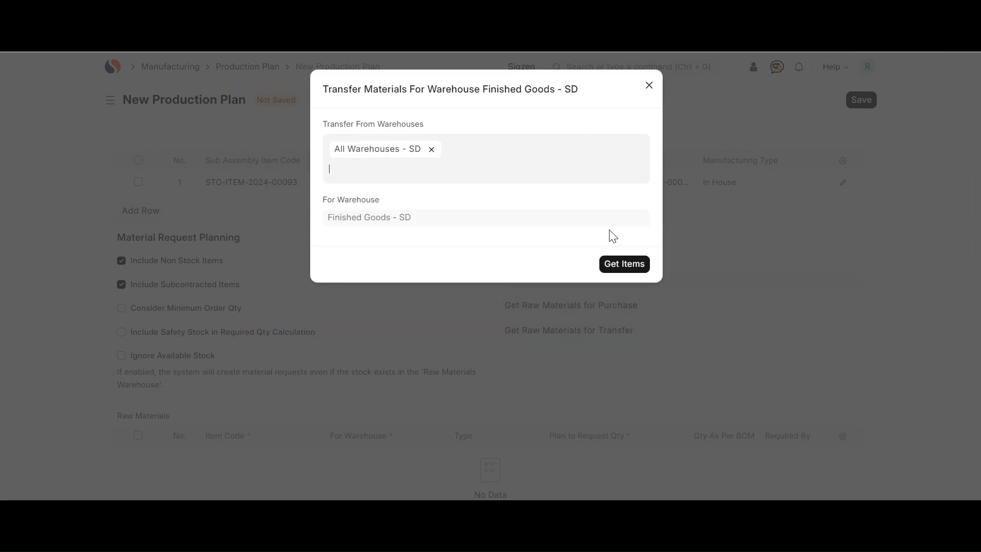
click(650, 243)
click(637, 263)
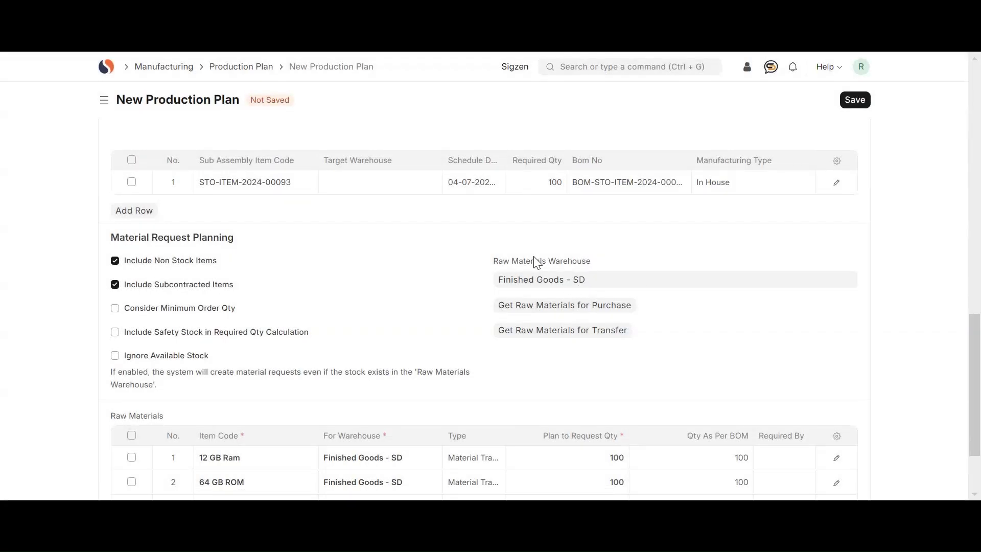
scroll(534, 260, down, 1)
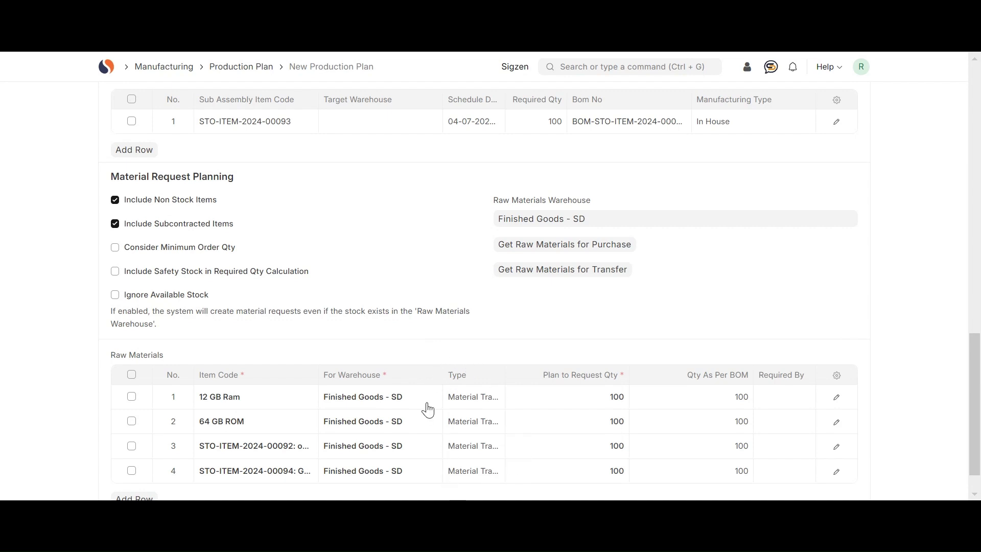
click(558, 254)
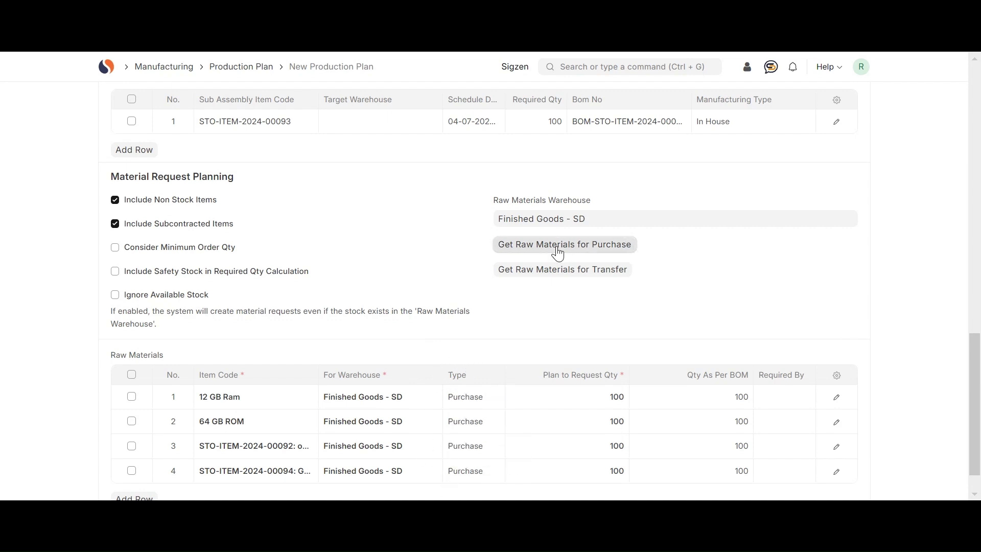
- Change the raw materials warehouse to Stores - SD
click(610, 219)
key(ctrl+a)
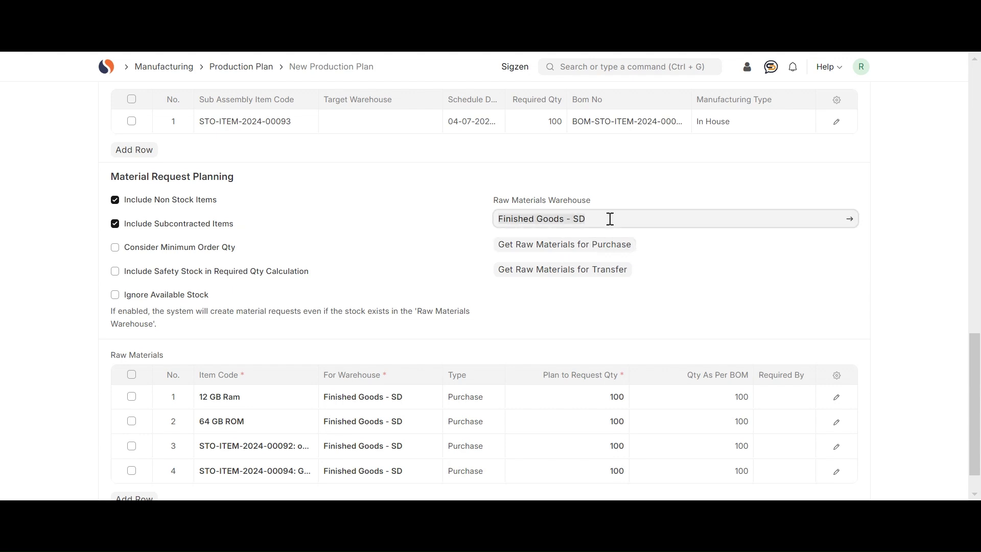
key(BackSpace)
text(s)
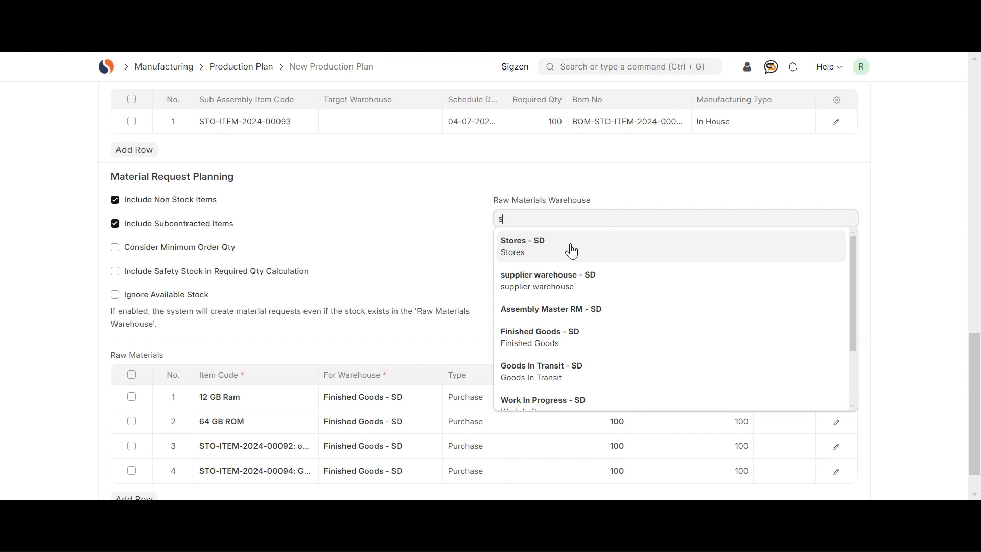
click(571, 249)
- Enable Ignore Available Stock and get the raw materials for purchase again for the chosen warehouse
click(602, 303)
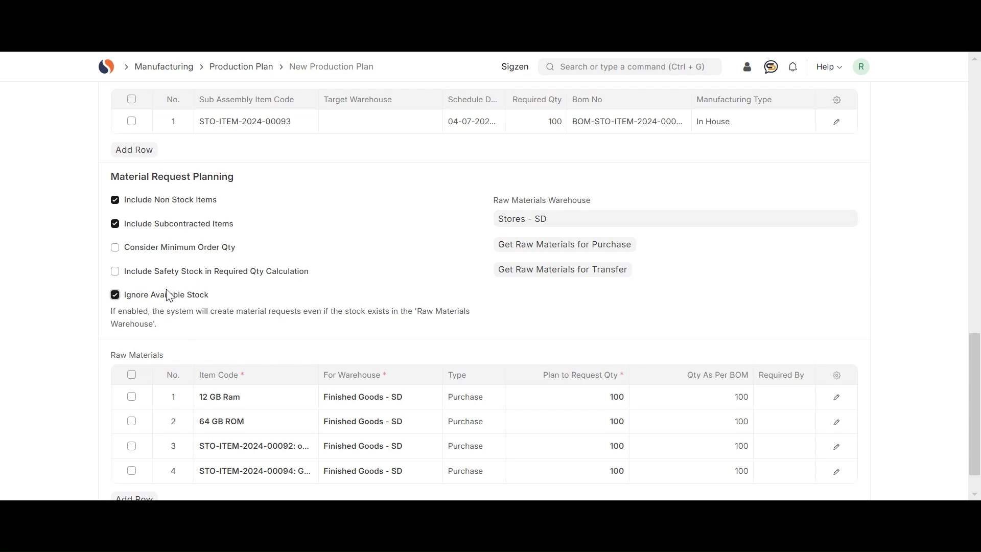
click(556, 248)
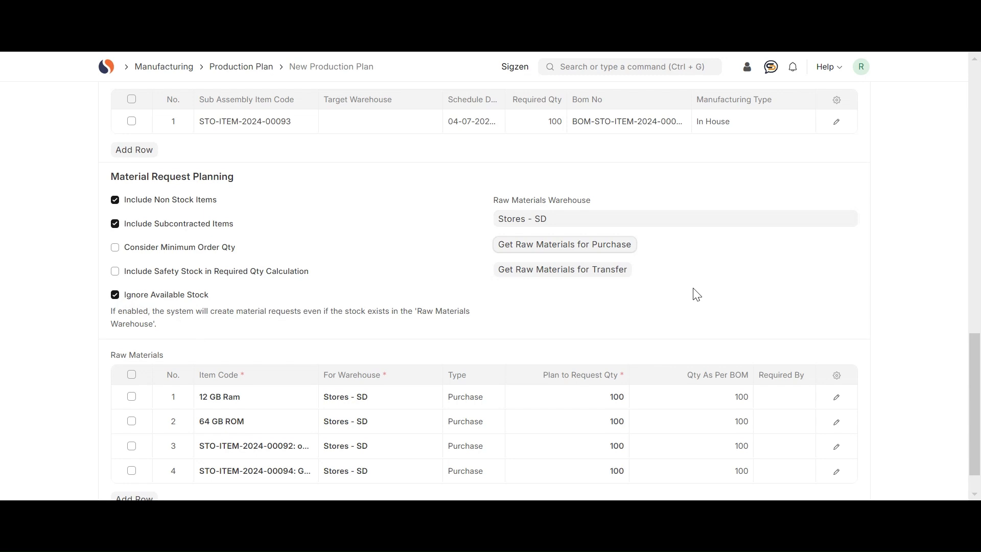
scroll(697, 295, down, 1)
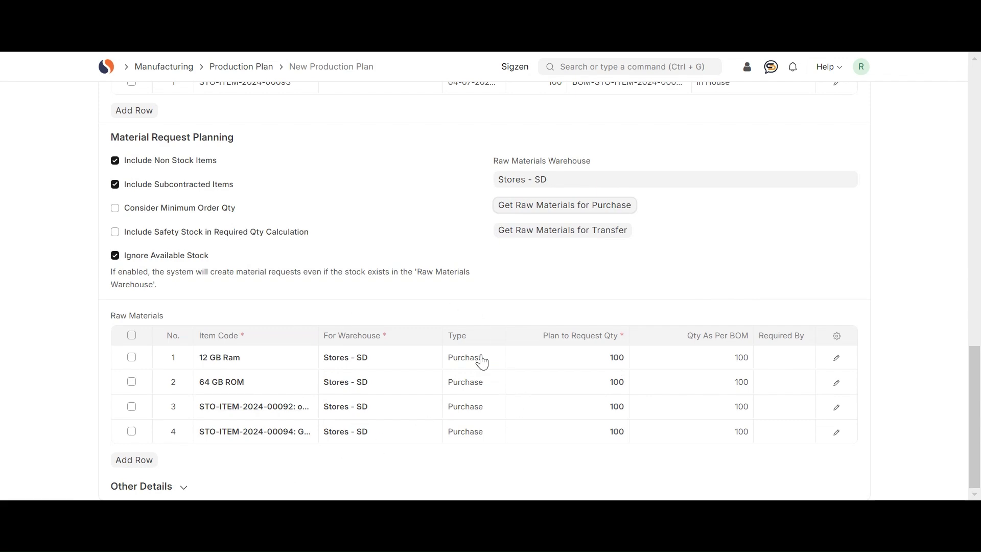
- Expand the Other Details section, and save and submit the production plan
click(156, 492)
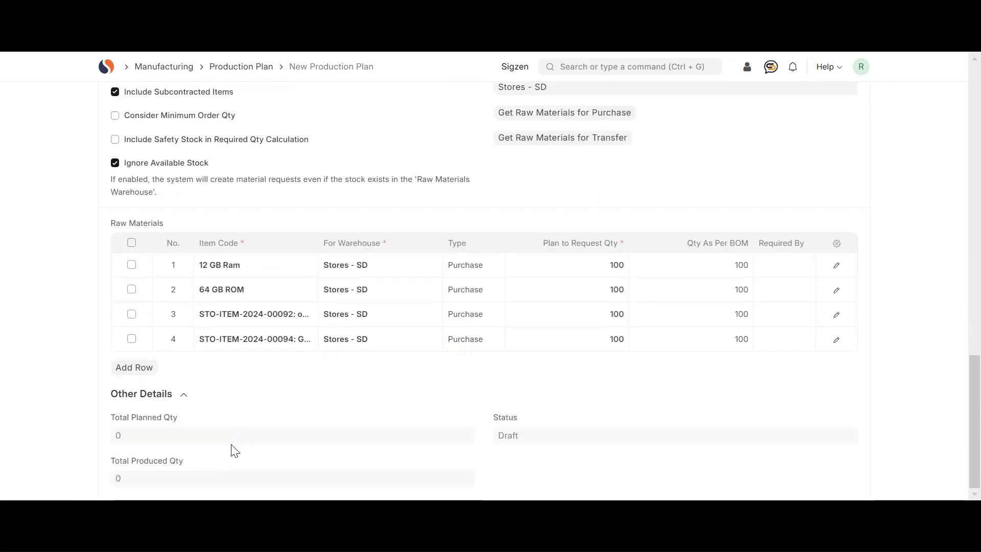
scroll(250, 433, up, 15)
click(849, 97)
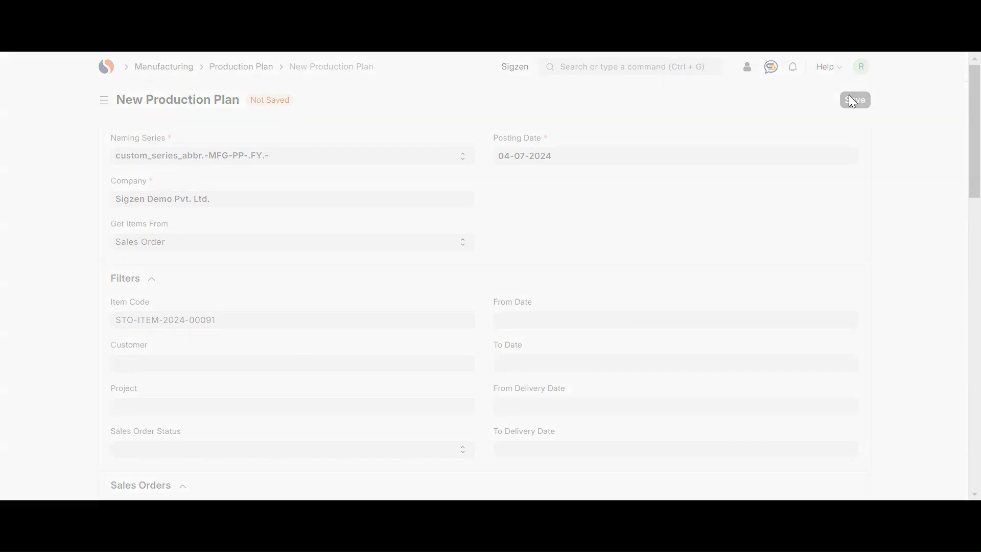
key(ctrl+s)
click(633, 164)
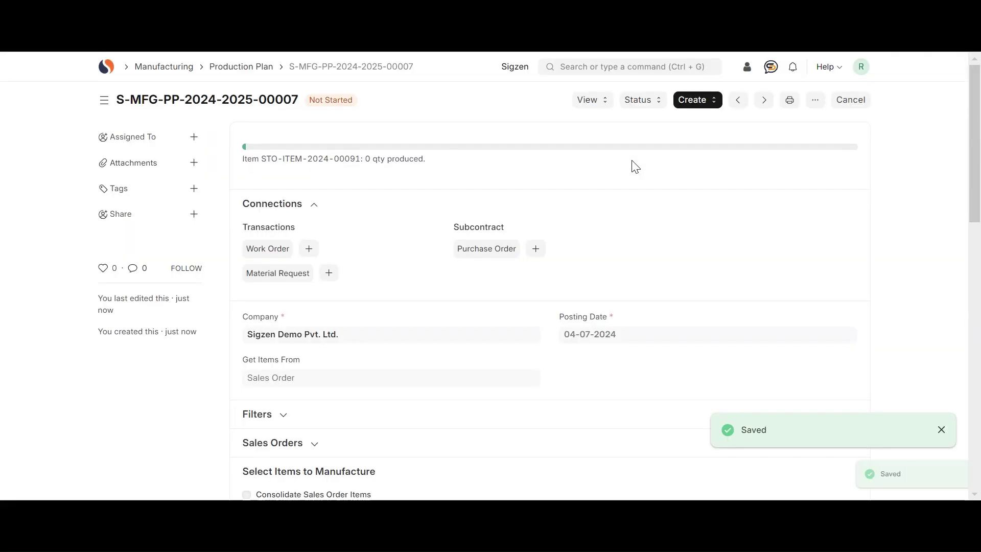
- Create a material request from the submitted production plan, agree to submit it and close the message
scroll(687, 233, down, 10)
scroll(687, 232, up, 10)
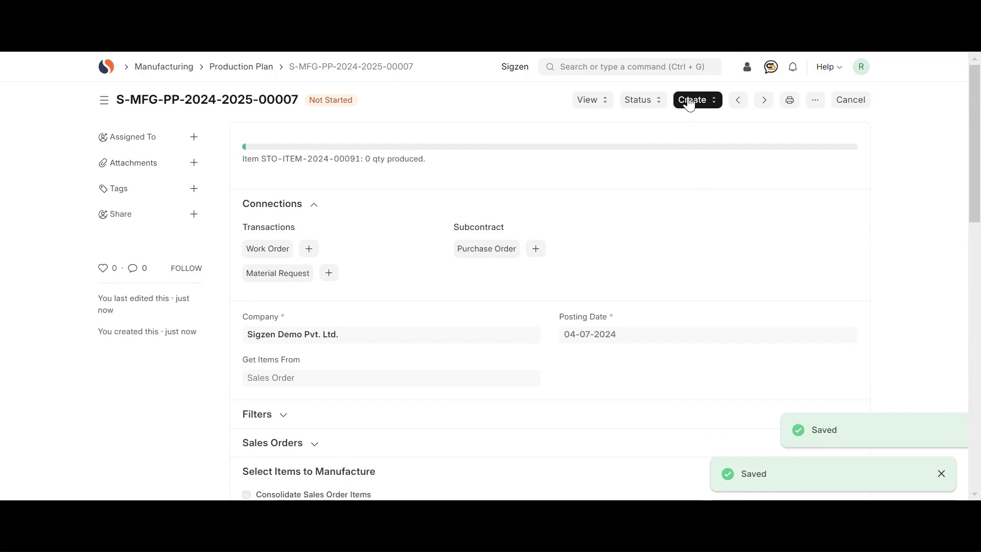
click(690, 102)
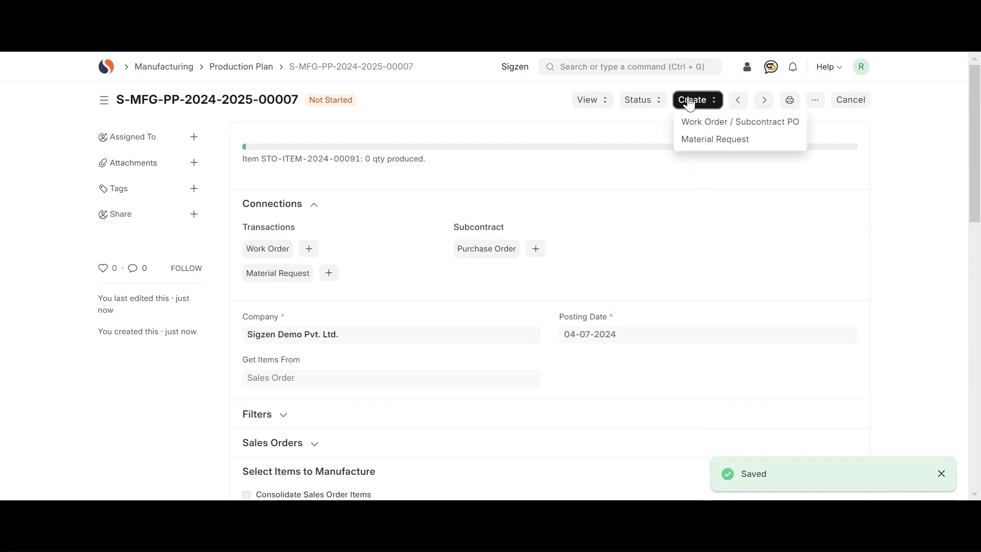
click(695, 143)
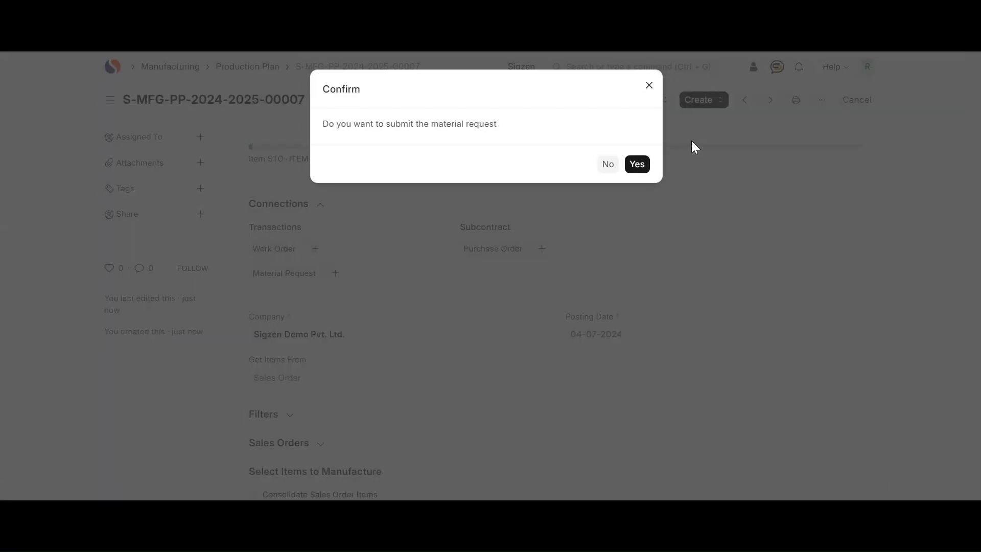
click(636, 164)
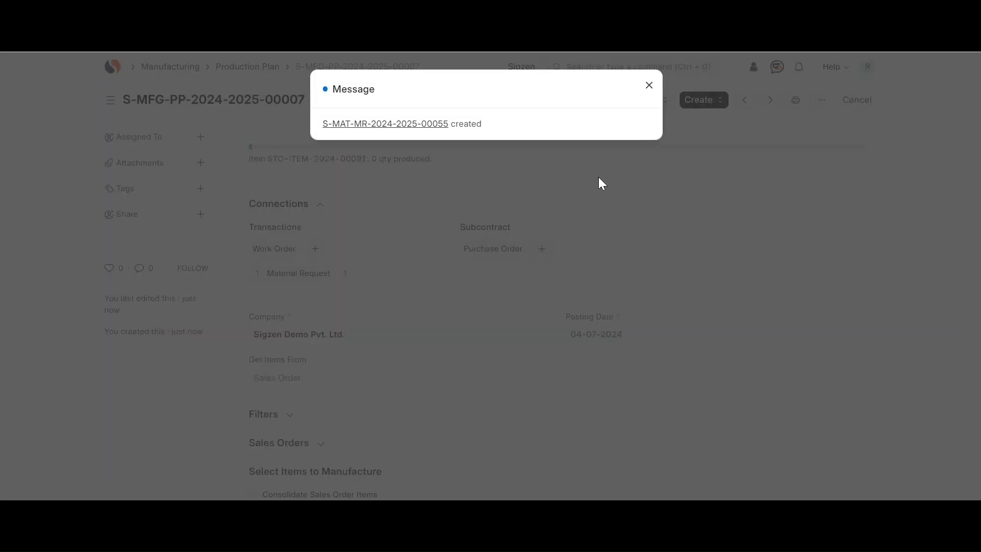
click(598, 177)
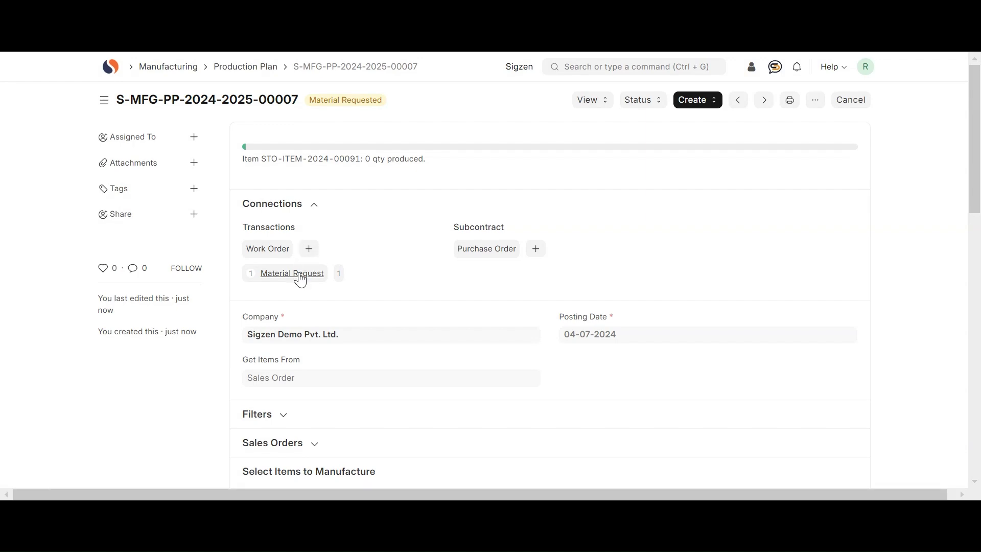
- Open the production plan's linked material request and create a purchase order from it without choosing a default supplier
click(300, 278)
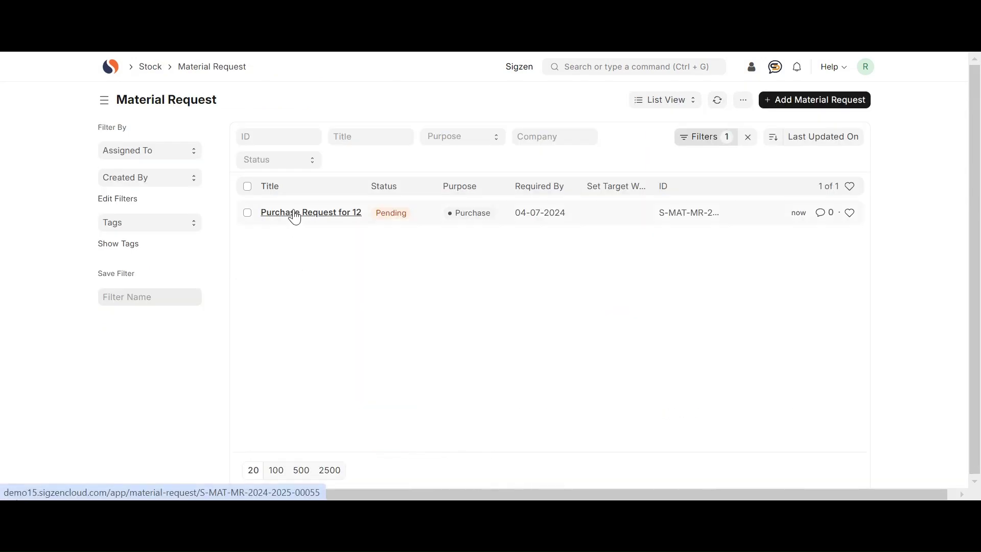
click(295, 216)
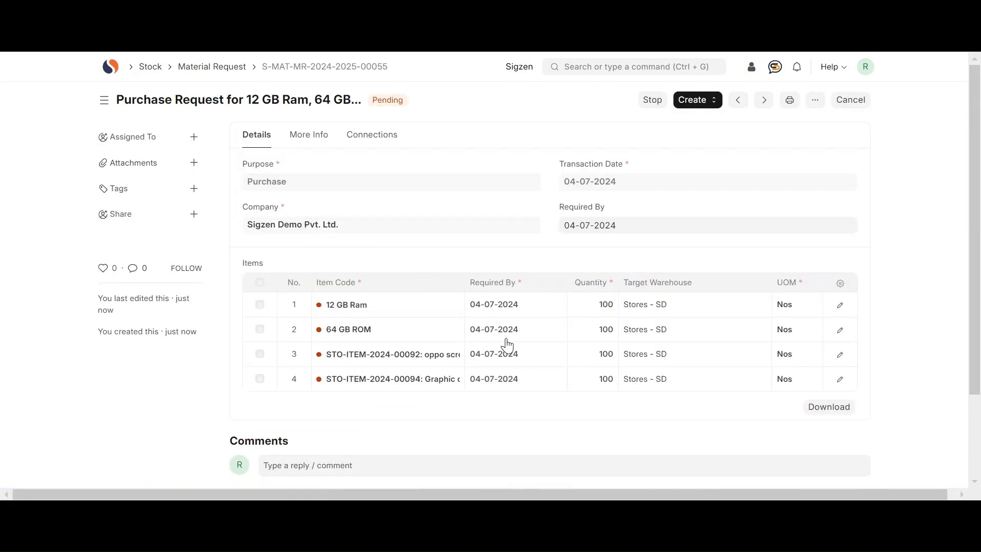
click(688, 105)
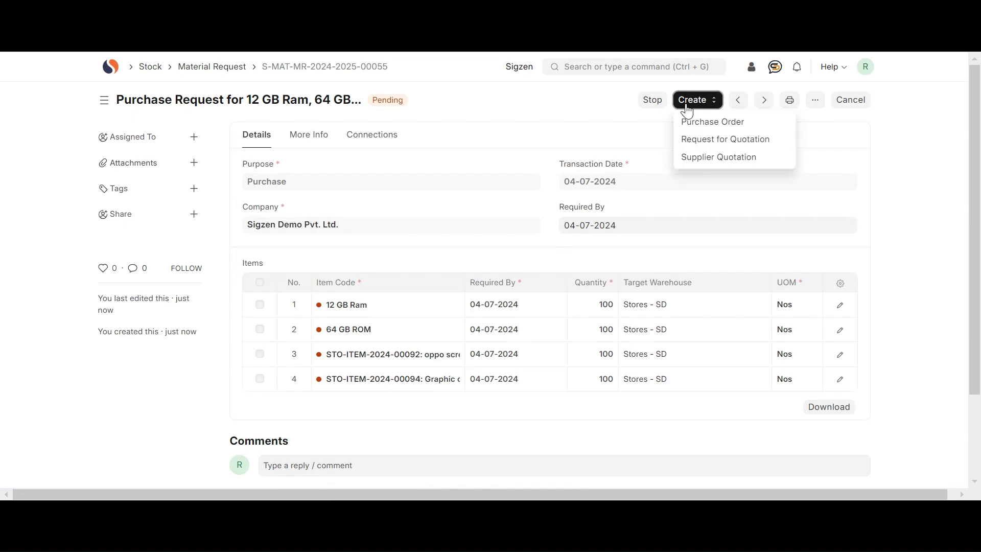
click(687, 123)
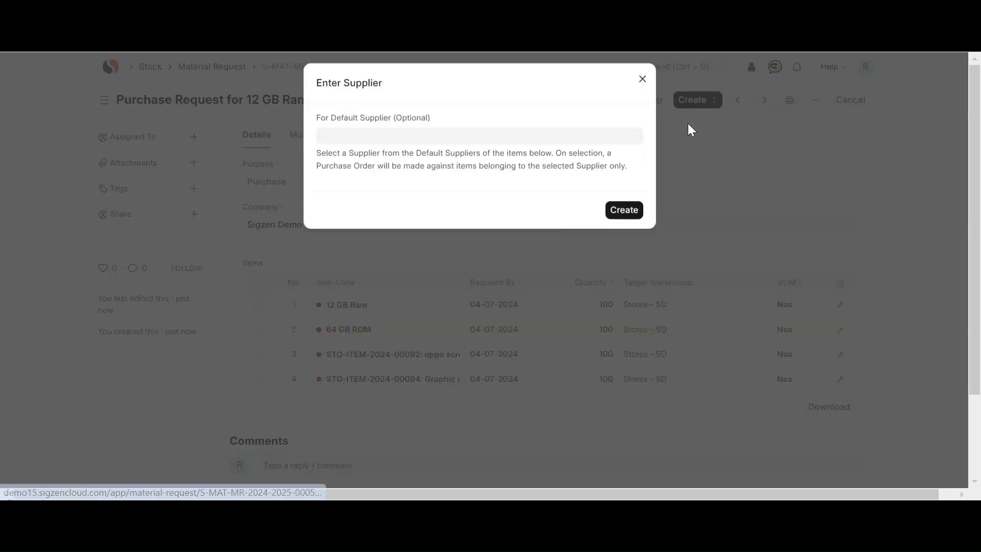
click(630, 215)
- Set the purchase order's target warehouse to Stores - SD, and save and submit the order
click(634, 367)
text(s)
click(562, 388)
click(855, 100)
click(851, 100)
click(631, 154)
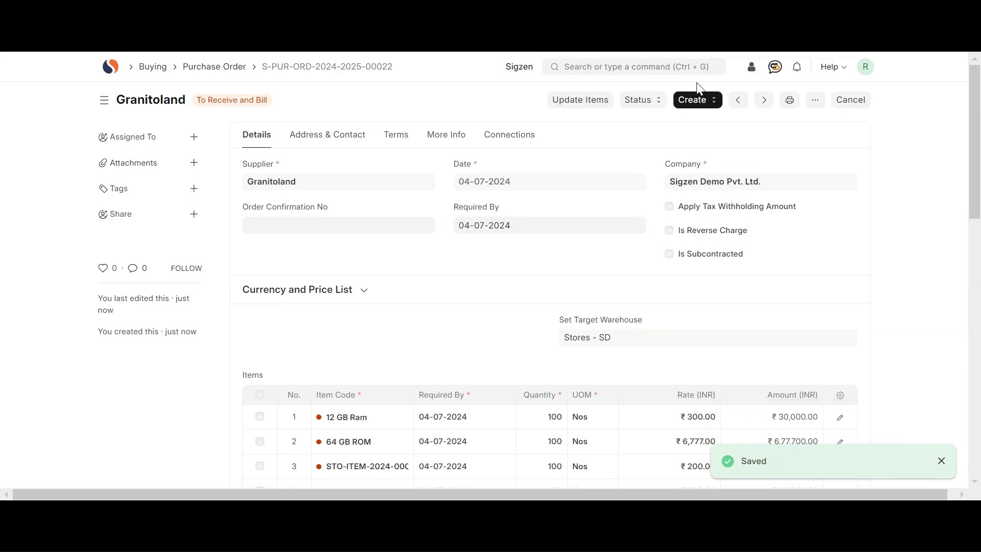
- Create a purchase receipt from the submitted purchase order and enter 1234 as the supplier delivery note
click(695, 102)
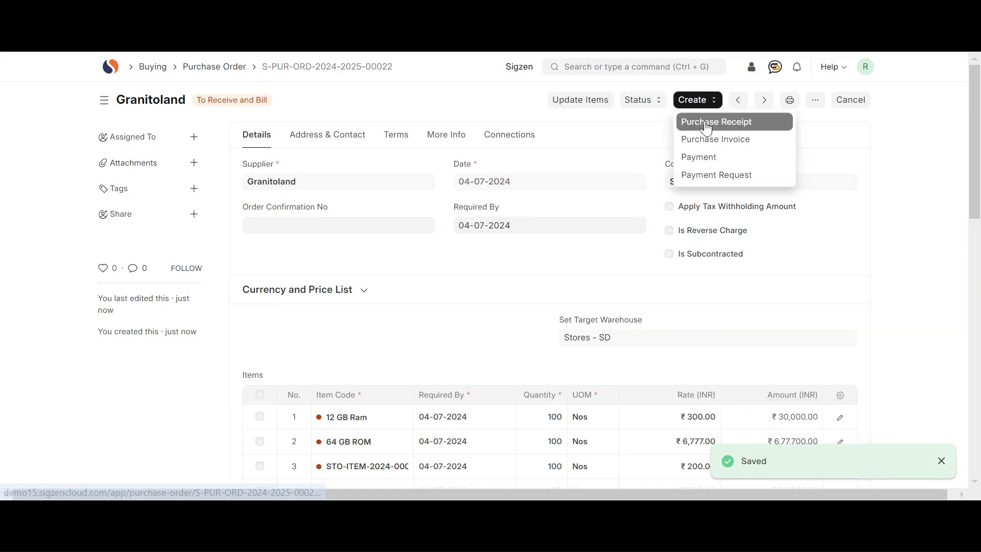
click(703, 122)
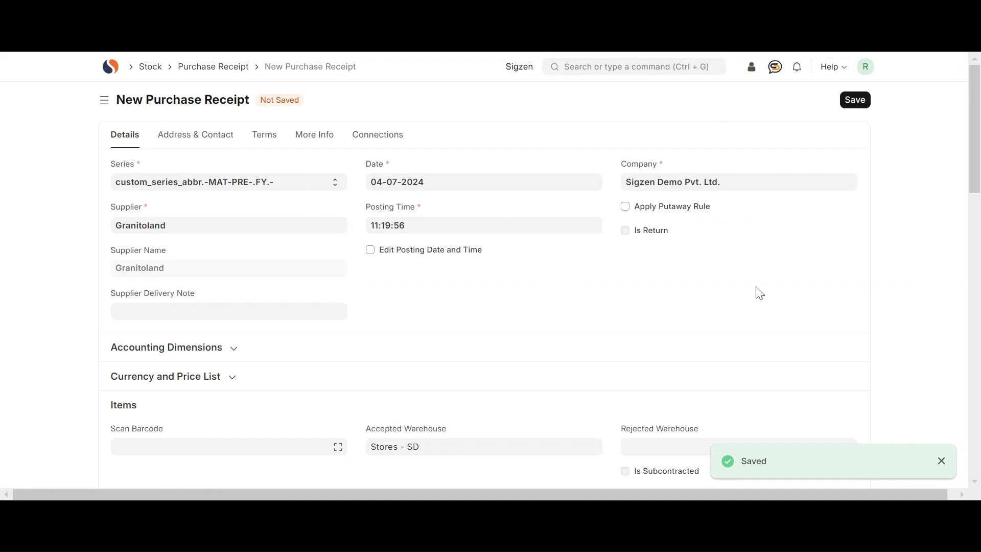
click(308, 305)
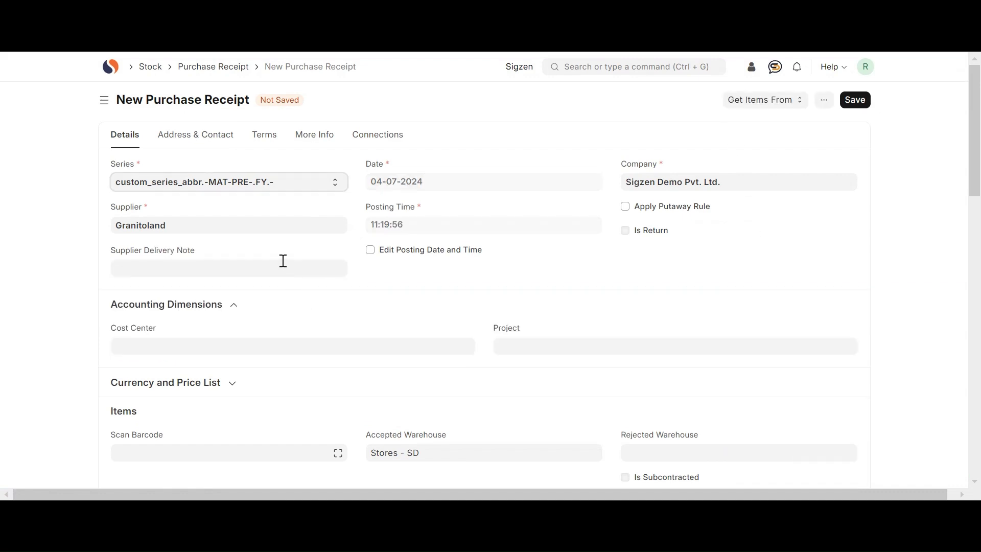
click(283, 261)
text(1234)
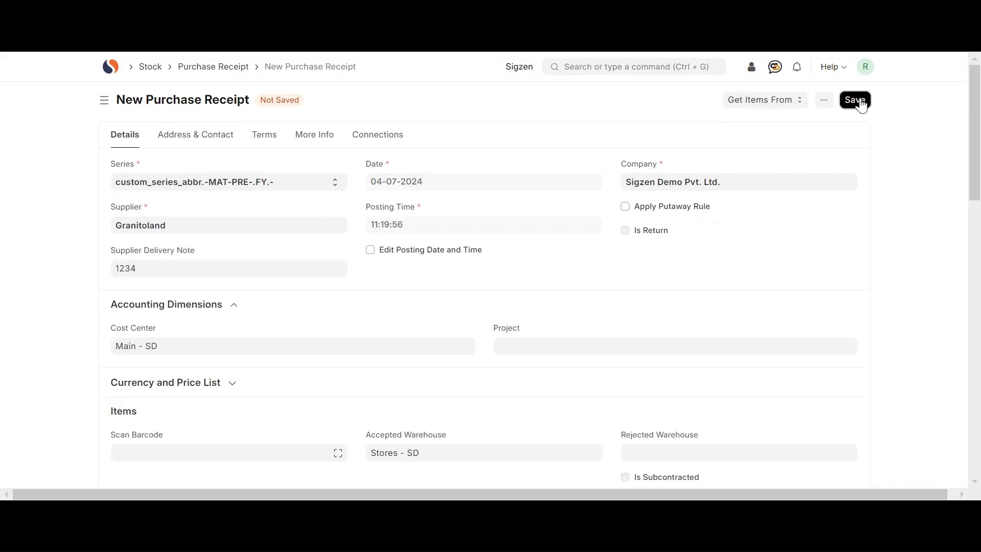
- Save and submit the purchase receipt
click(855, 99)
click(851, 100)
click(631, 141)
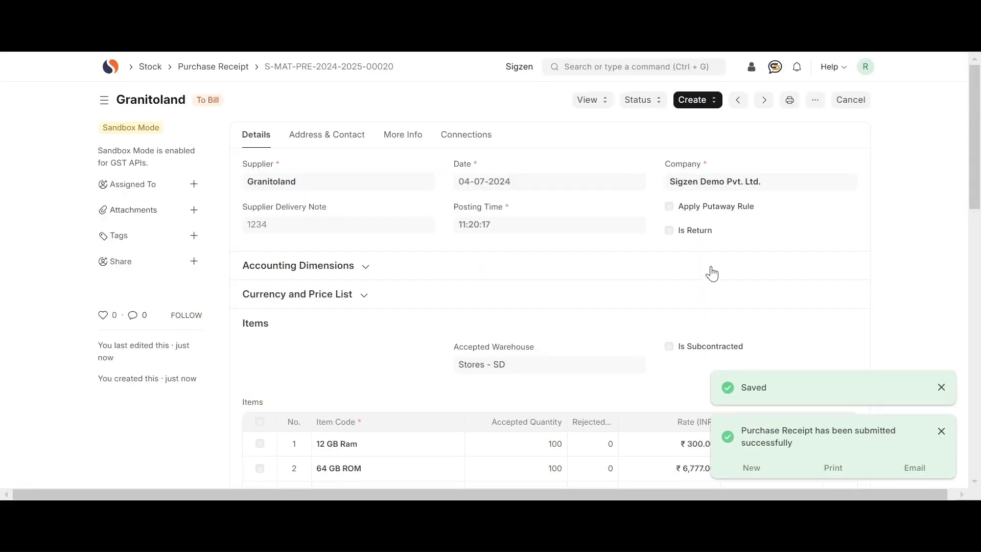
- Go to the production plan list and add a new production plan that gets its items from Material Request
click(584, 67)
text(prod)
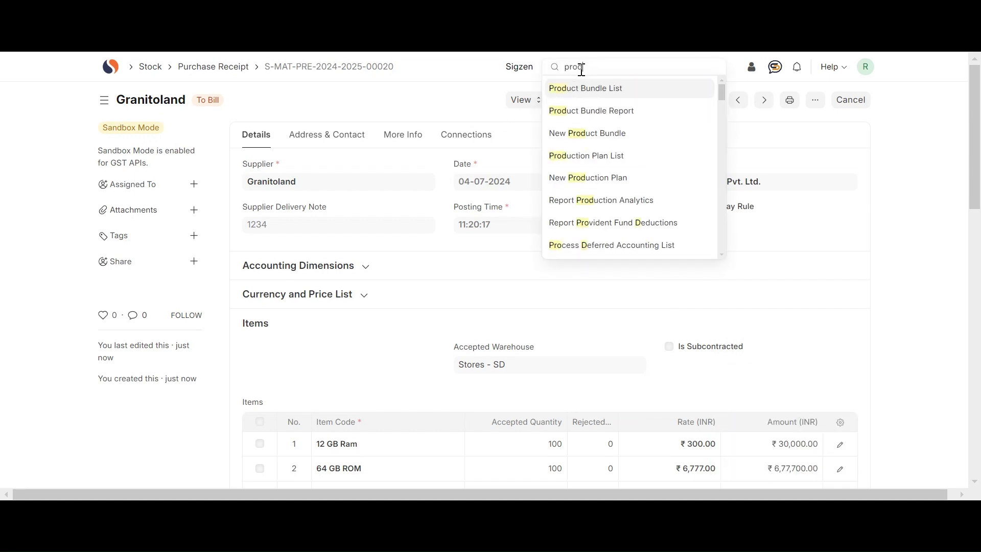
click(593, 156)
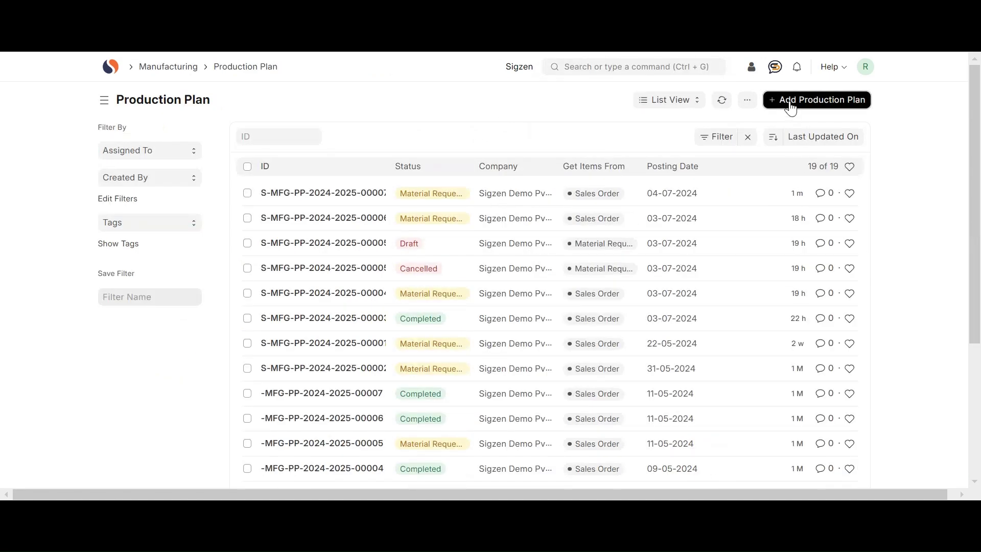
click(790, 105)
click(405, 240)
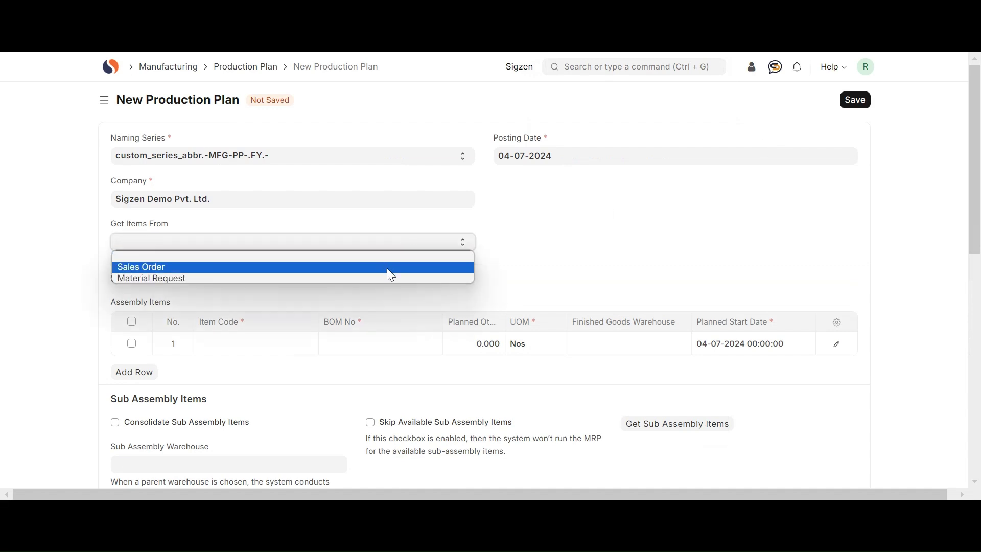
click(397, 279)
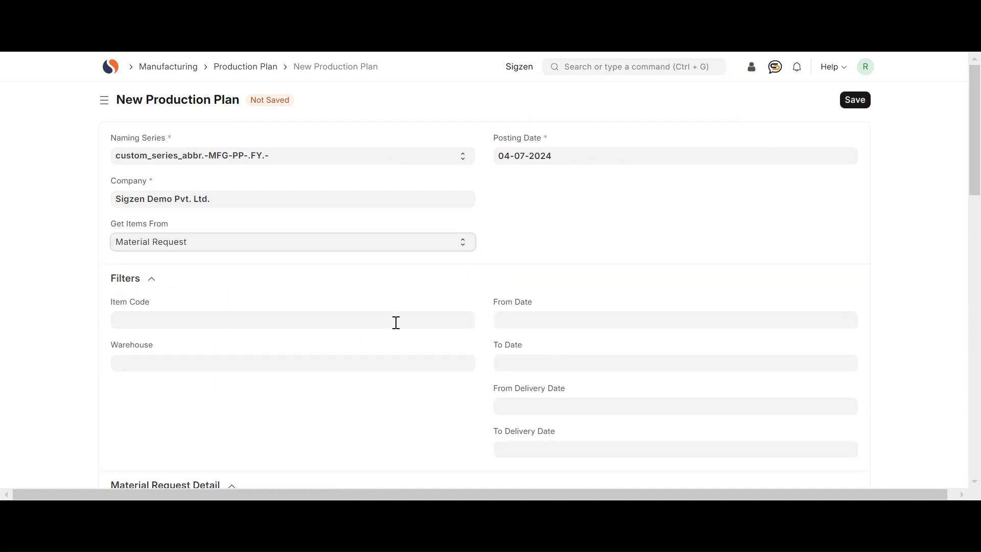
- Filter the new plan's material requests by the Oppo Mobile item, STO-ITEM-2024-00091
click(396, 323)
text(oppo)
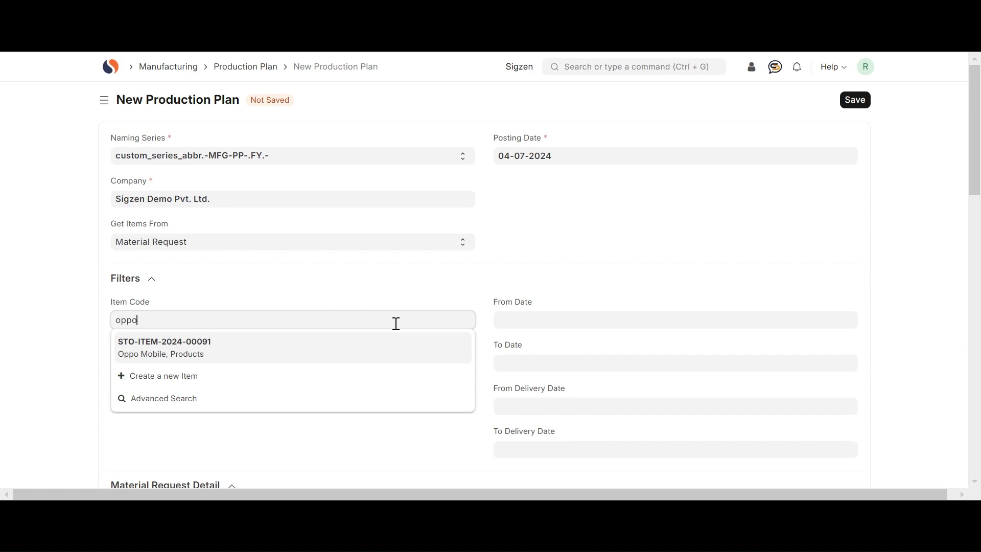
click(309, 347)
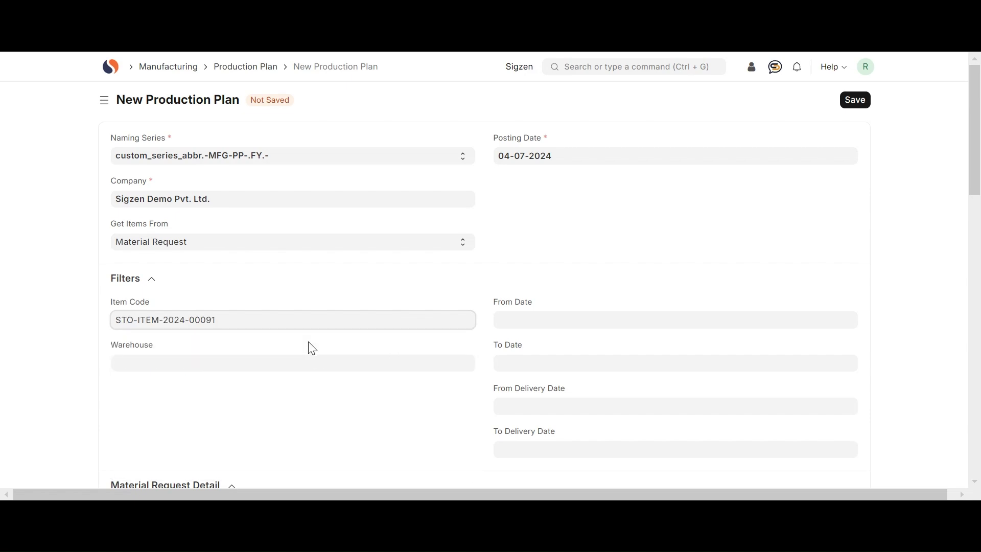
scroll(300, 356, down, 4)
click(180, 323)
scroll(178, 317, down, 3)
click(123, 251)
click(123, 281)
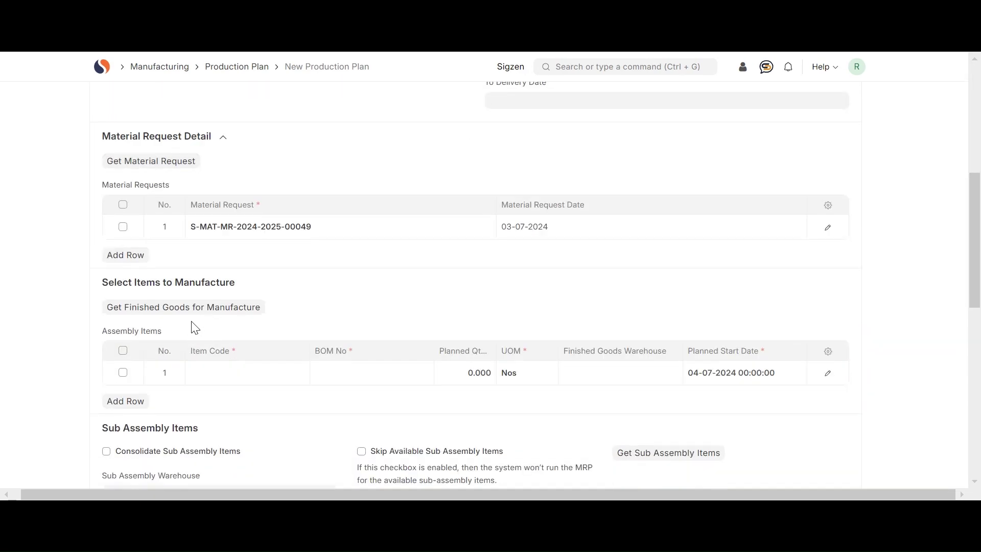
- Get the finished goods for manufacture and the sub assembly items for the plan
click(193, 308)
scroll(335, 306, down, 5)
click(668, 216)
- Set the raw materials warehouse in Material Request Planning to Stores - SD
scroll(489, 325, down, 4)
click(533, 217)
text(s)
click(536, 245)
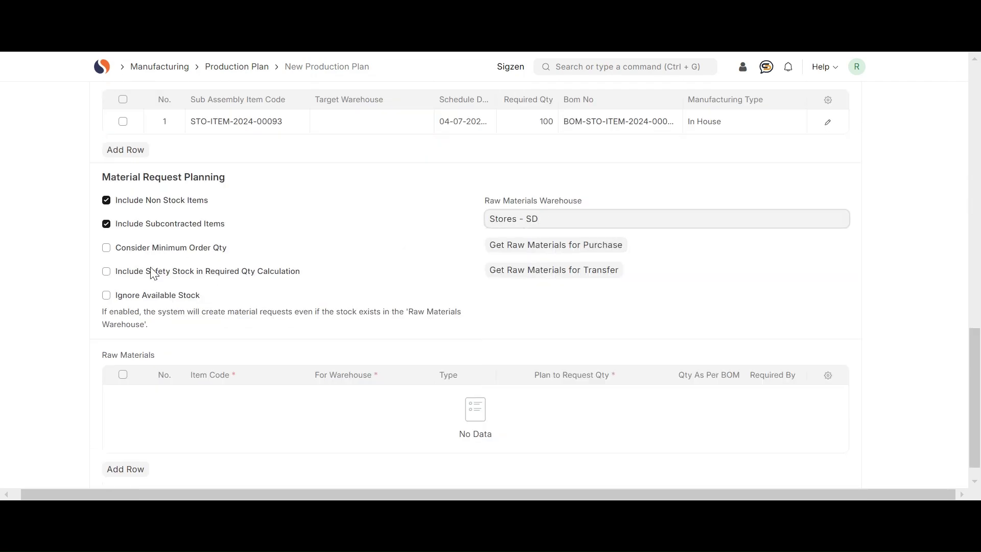
- Enable Ignore Available Stock and get the raw materials for the new production plan
click(107, 294)
scroll(555, 193, down, 1)
click(556, 223)
scroll(513, 261, down, 1)
- Save the production plan based on the material request and permanently submit it
scroll(512, 261, up, 13)
click(841, 101)
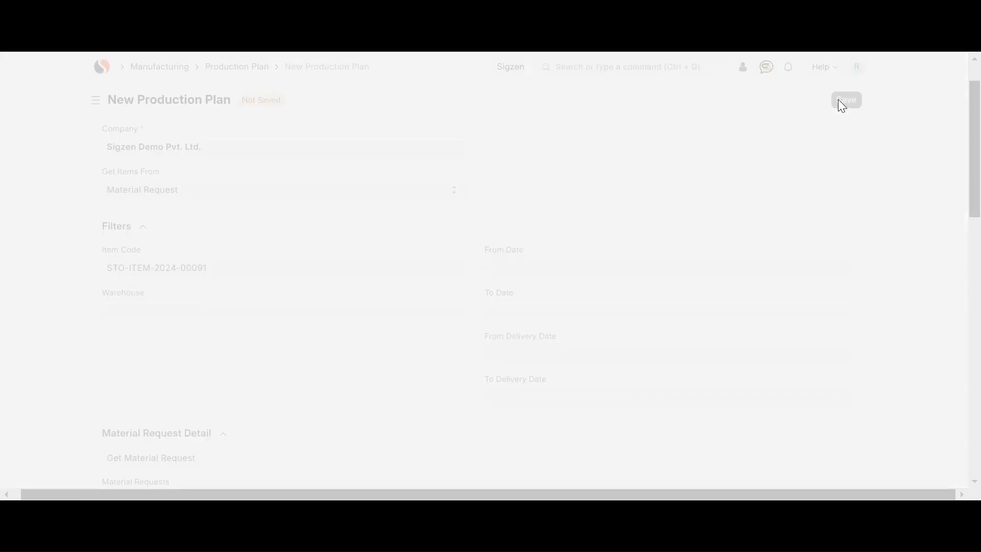
click(841, 101)
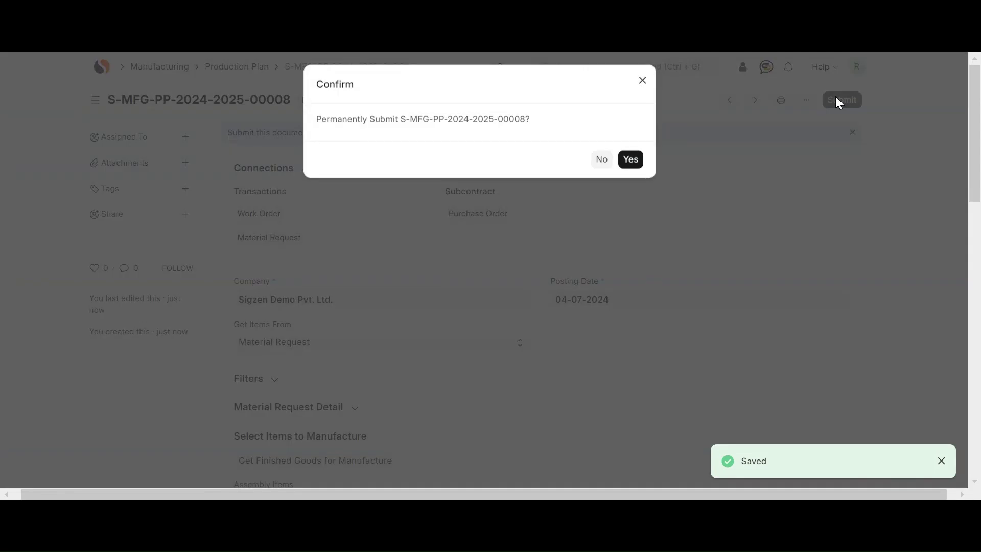
click(634, 163)
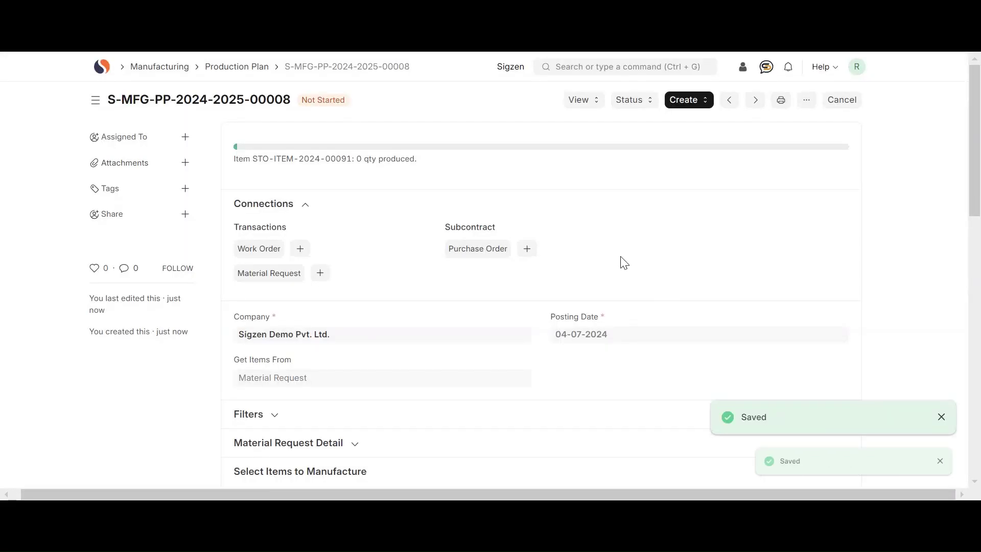